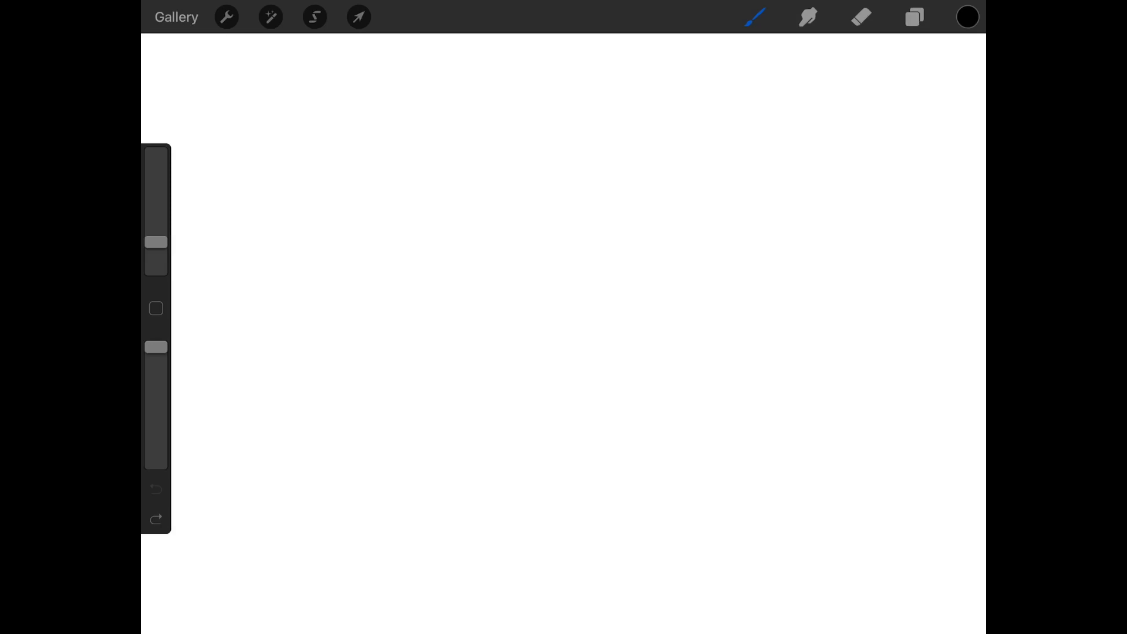
Step: Draw a long diagonal line snapped straight, then a freehand square snapped into clean edges below it
{"action": "left_click_drag", "start_coordinate": [226, 458], "coordinate": [920, 197]}
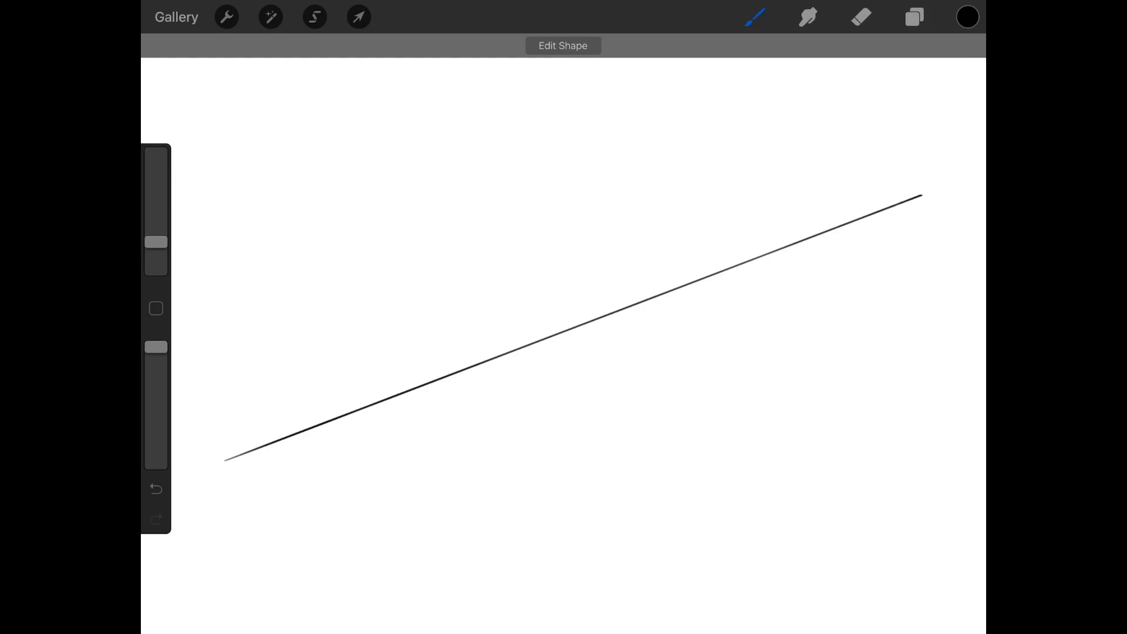
{"action": "mouse_move", "coordinate": [376, 451]}
{"action": "left_mouse_down"}
{"action": "mouse_move", "coordinate": [368, 547]}
{"action": "mouse_move", "coordinate": [440, 593]}
{"action": "mouse_move", "coordinate": [529, 556]}
{"action": "mouse_move", "coordinate": [503, 446]}
{"action": "mouse_move", "coordinate": [377, 450]}
{"action": "left_mouse_up"}
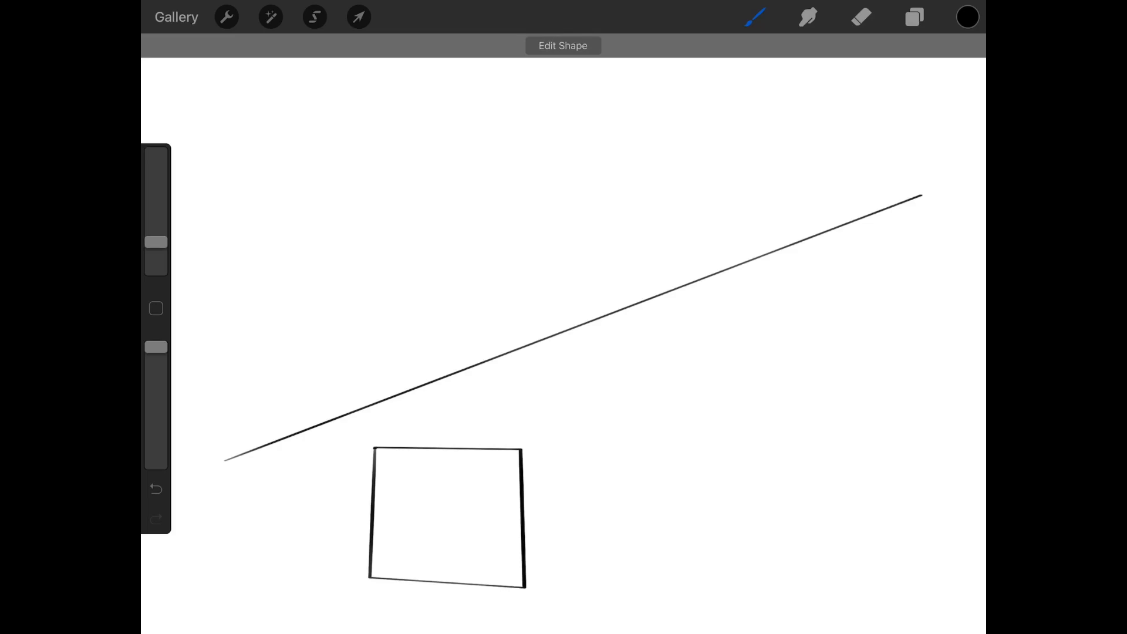
Step: Draw a triangle beside the square and a circle to its right, each snapped by QuickShape
{"action": "mouse_move", "coordinate": [656, 388]}
{"action": "left_mouse_down"}
{"action": "mouse_move", "coordinate": [574, 529]}
{"action": "mouse_move", "coordinate": [754, 541]}
{"action": "mouse_move", "coordinate": [679, 409]}
{"action": "left_mouse_up"}
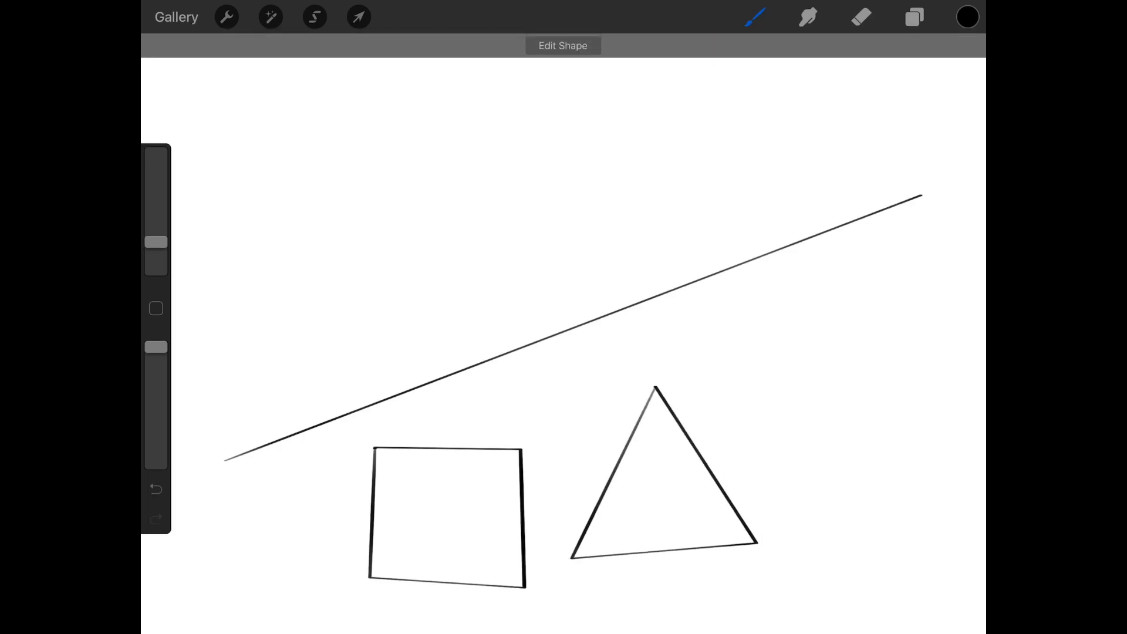
{"action": "mouse_move", "coordinate": [868, 306]}
{"action": "left_mouse_down"}
{"action": "mouse_move", "coordinate": [940, 401]}
{"action": "mouse_move", "coordinate": [934, 328]}
{"action": "mouse_move", "coordinate": [862, 303]}
{"action": "mouse_move", "coordinate": [867, 264]}
{"action": "mouse_move", "coordinate": [868, 344]}
{"action": "mouse_move", "coordinate": [868, 284]}
{"action": "mouse_move", "coordinate": [745, 357]}
{"action": "mouse_move", "coordinate": [793, 339]}
{"action": "mouse_move", "coordinate": [755, 370]}
{"action": "left_mouse_up"}
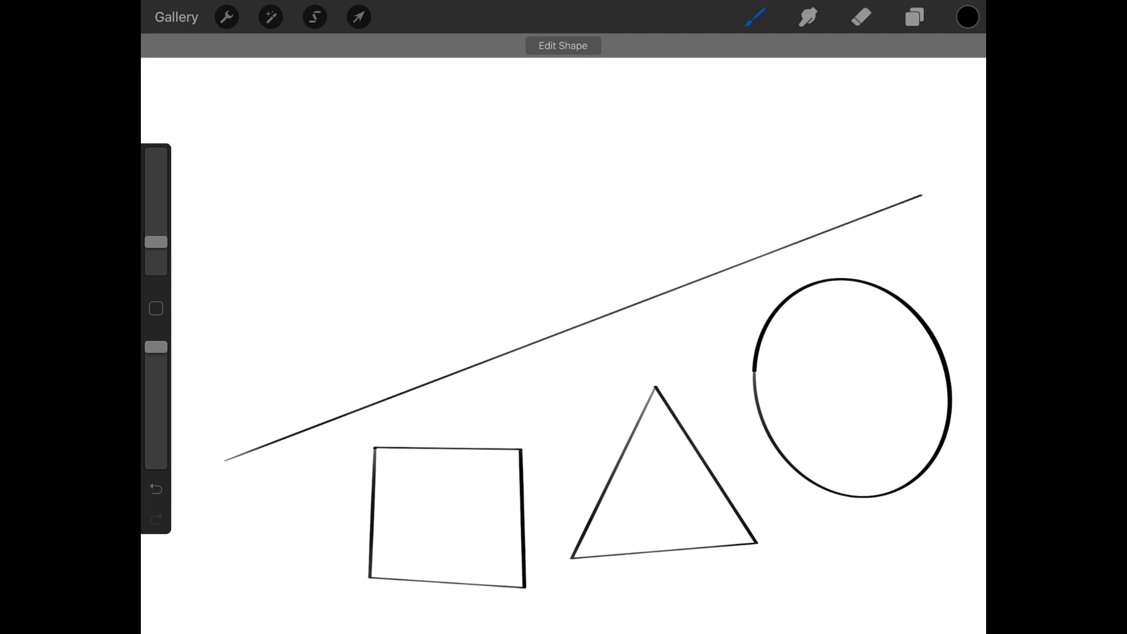
Step: Draw a snapped arc above the line and two short thick straight strokes near the top
{"action": "left_click_drag", "start_coordinate": [227, 409], "coordinate": [455, 344]}
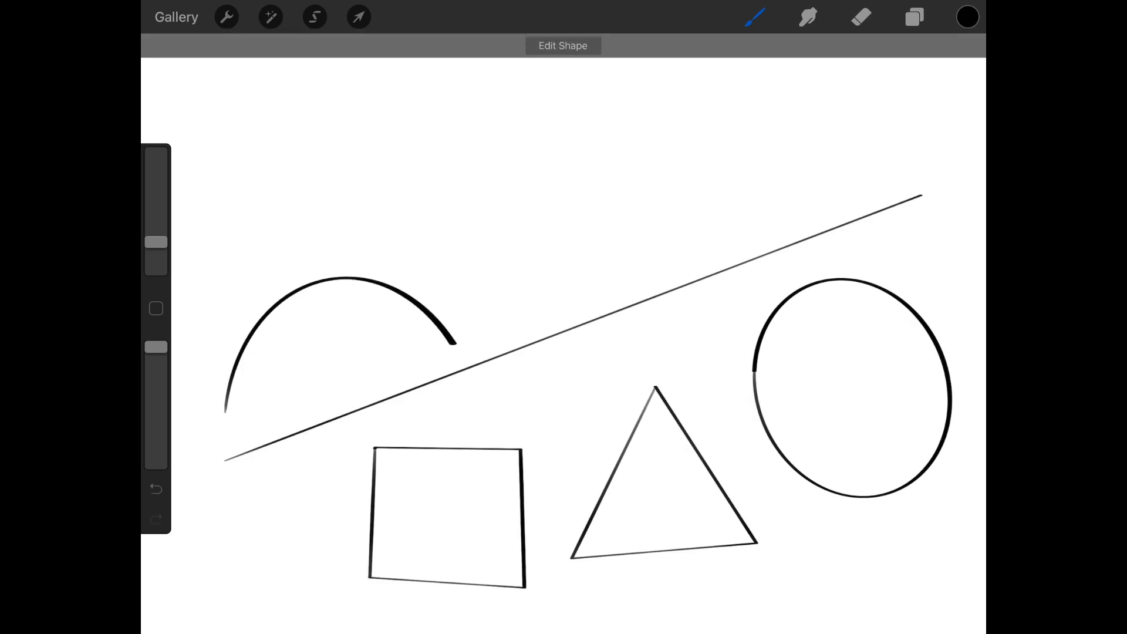
{"action": "mouse_move", "coordinate": [613, 94]}
{"action": "left_mouse_down"}
{"action": "mouse_move", "coordinate": [529, 105]}
{"action": "mouse_move", "coordinate": [467, 211]}
{"action": "mouse_move", "coordinate": [537, 286]}
{"action": "mouse_move", "coordinate": [652, 221]}
{"action": "mouse_move", "coordinate": [629, 154]}
{"action": "mouse_move", "coordinate": [546, 146]}
{"action": "mouse_move", "coordinate": [527, 212]}
{"action": "mouse_move", "coordinate": [590, 220]}
{"action": "left_mouse_up"}
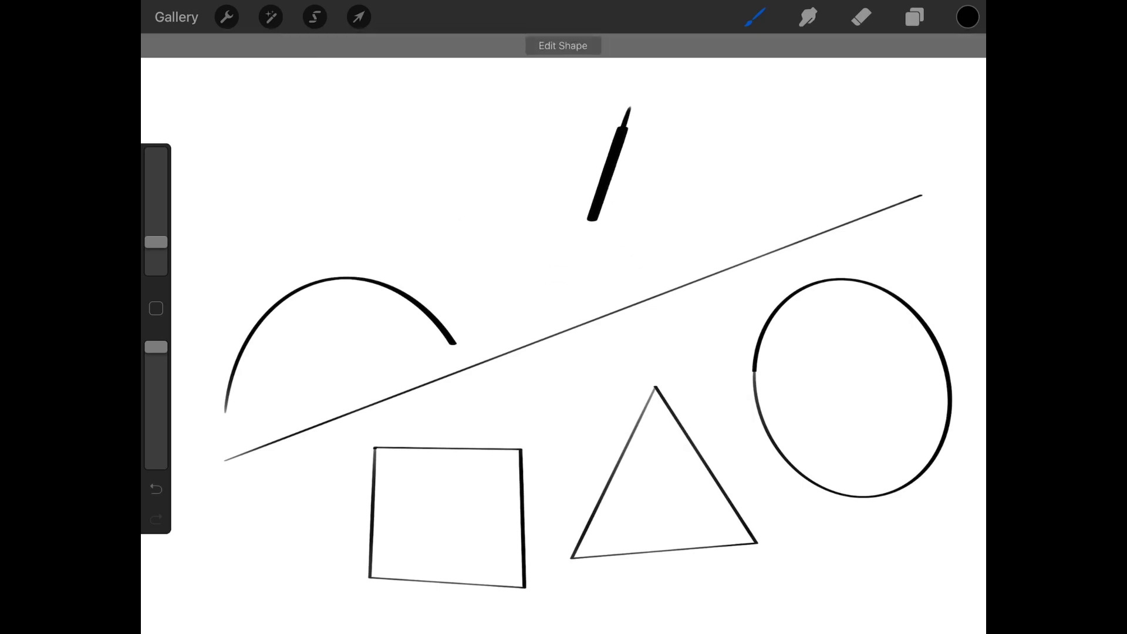
{"action": "mouse_move", "coordinate": [811, 92]}
{"action": "left_mouse_down"}
{"action": "mouse_move", "coordinate": [705, 96]}
{"action": "mouse_move", "coordinate": [678, 185]}
{"action": "mouse_move", "coordinate": [836, 159]}
{"action": "mouse_move", "coordinate": [740, 158]}
{"action": "left_mouse_up"}
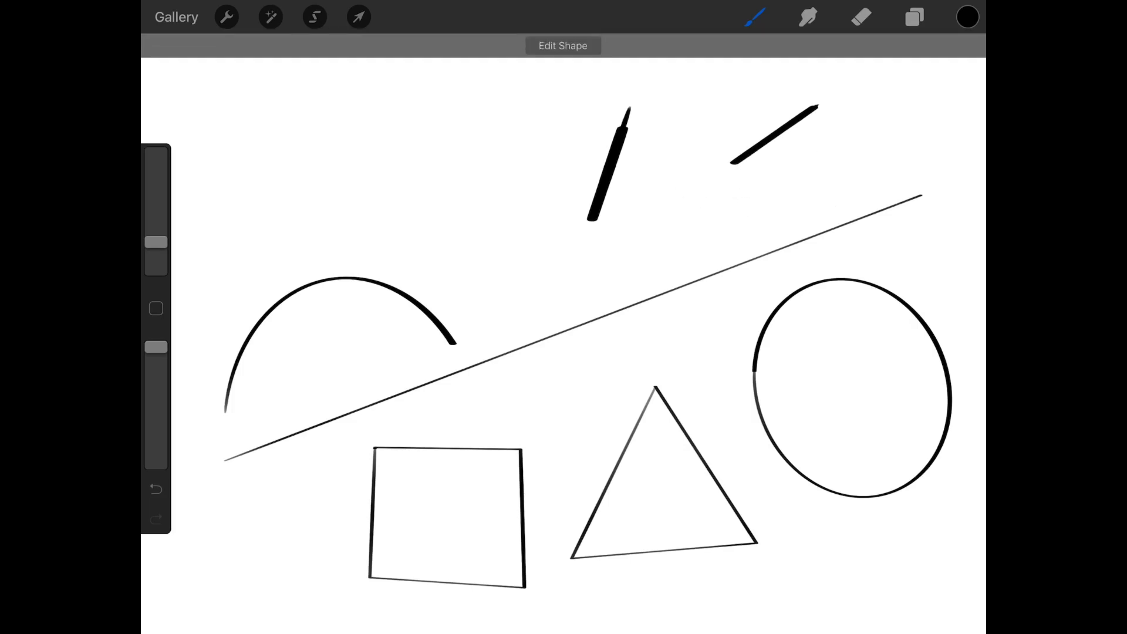
Step: Draw angular multi-segment strokes at upper left that snap into open polylines
{"action": "left_click_drag", "start_coordinate": [451, 105], "coordinate": [300, 194]}
{"action": "mouse_move", "coordinate": [299, 194]}
{"action": "left_mouse_down"}
{"action": "mouse_move", "coordinate": [423, 308]}
{"action": "mouse_move", "coordinate": [577, 194]}
{"action": "left_mouse_up"}
{"action": "mouse_move", "coordinate": [578, 194]}
{"action": "left_mouse_down"}
{"action": "mouse_move", "coordinate": [413, 189]}
{"action": "mouse_move", "coordinate": [421, 238]}
{"action": "left_mouse_up"}
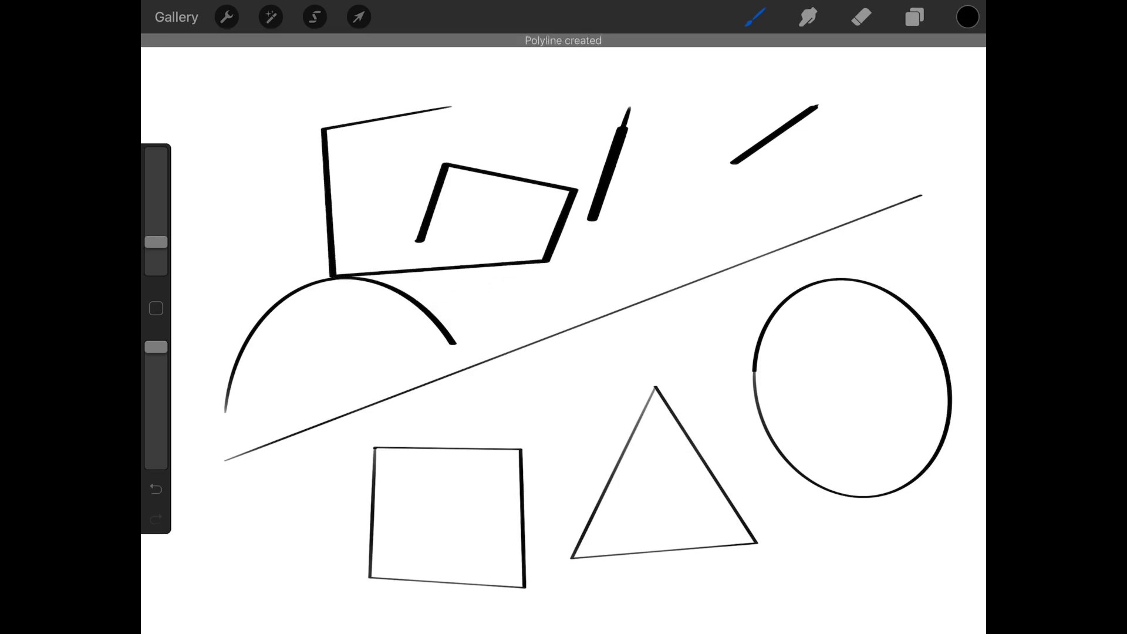